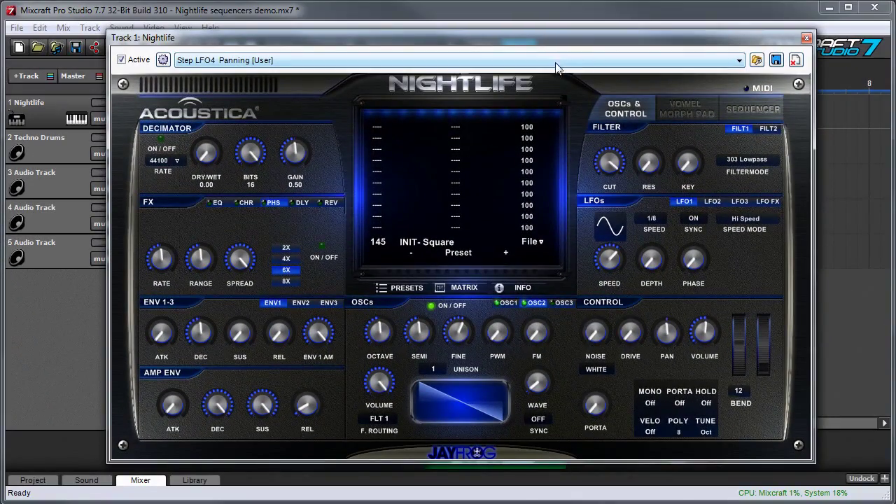
Step: Open the Nightlife Sequencer page and browse the Filter, Arpeggiator, Pitch and Amp/Gate pages
left_click(756, 110)
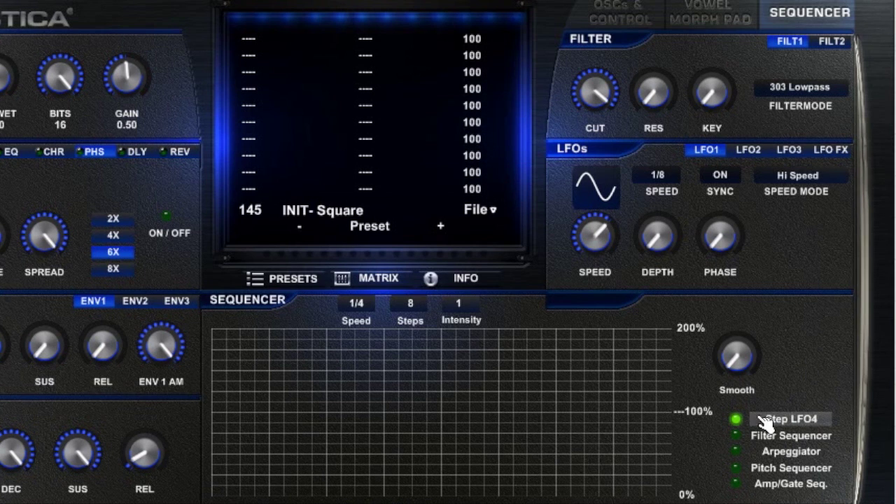
left_click(805, 440)
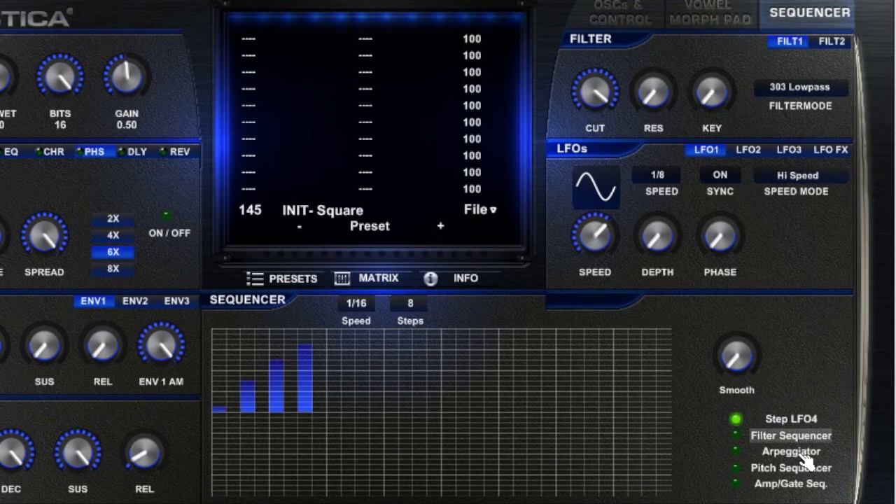
left_click(806, 452)
left_click(812, 468)
left_click(804, 483)
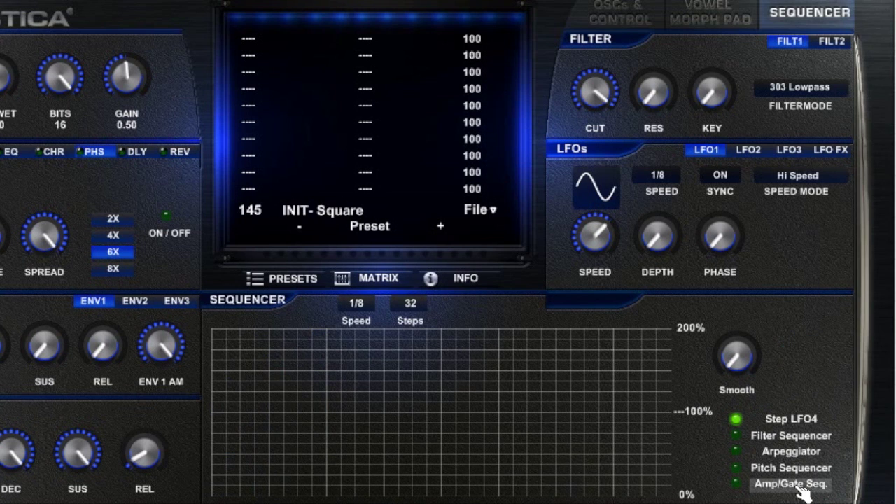
Step: Return to Step LFO4 and switch the arpeggiator on, then back off
left_click(806, 421)
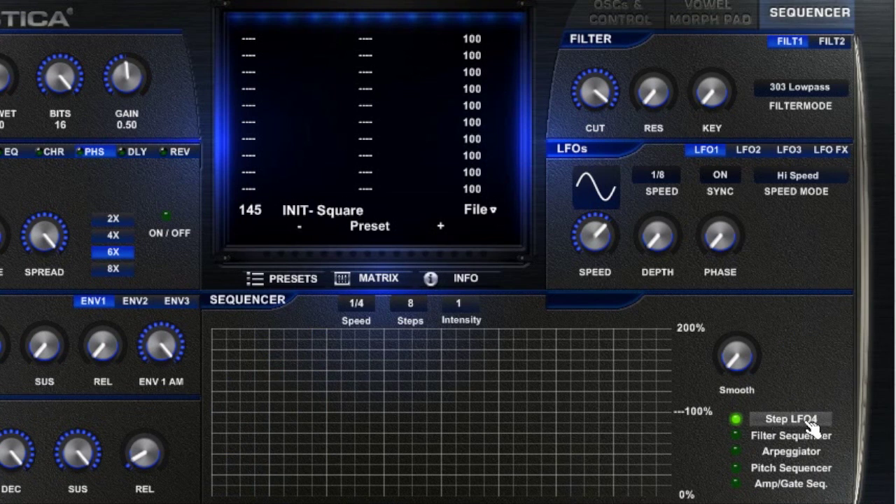
left_click(736, 452)
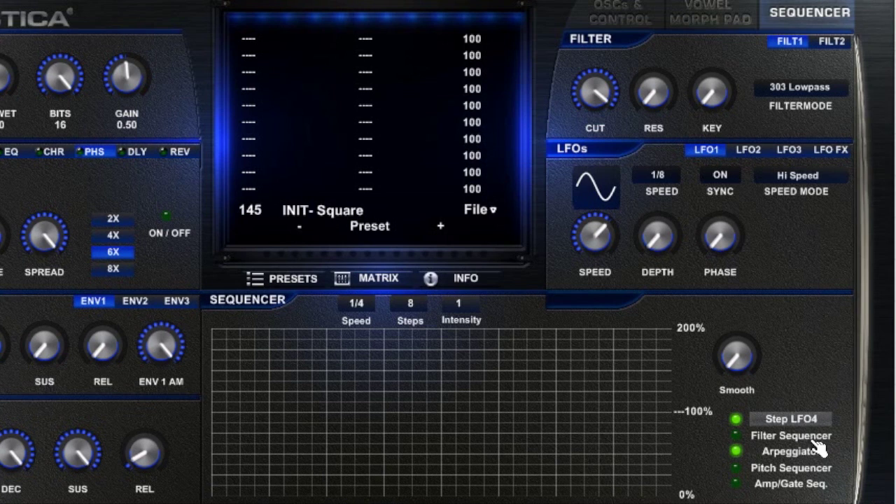
left_click(736, 452)
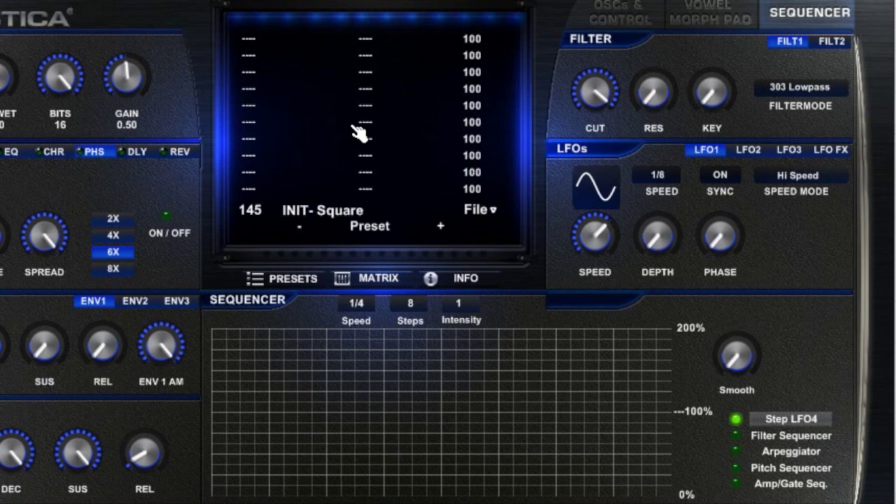
Step: Sketch some step bars, then route Step LFO4 to Cutoff 1 in the modulation matrix
mouse_move(233, 424)
left_mouse_down()
mouse_move(254, 380)
mouse_move(345, 428)
mouse_move(381, 361)
left_mouse_up()
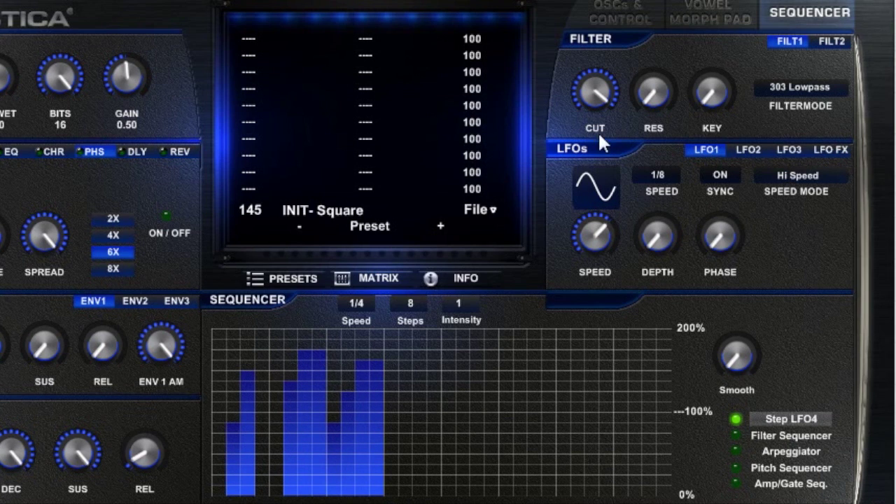
left_click(249, 40)
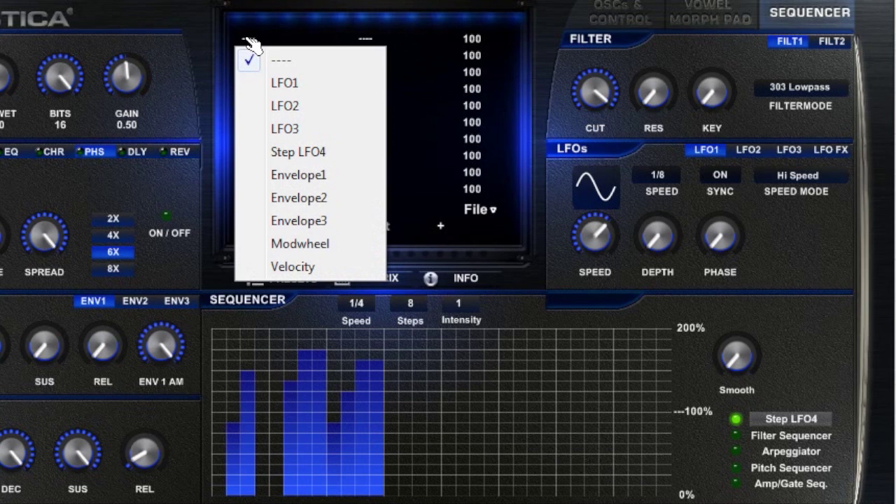
left_click(329, 158)
left_click(375, 45)
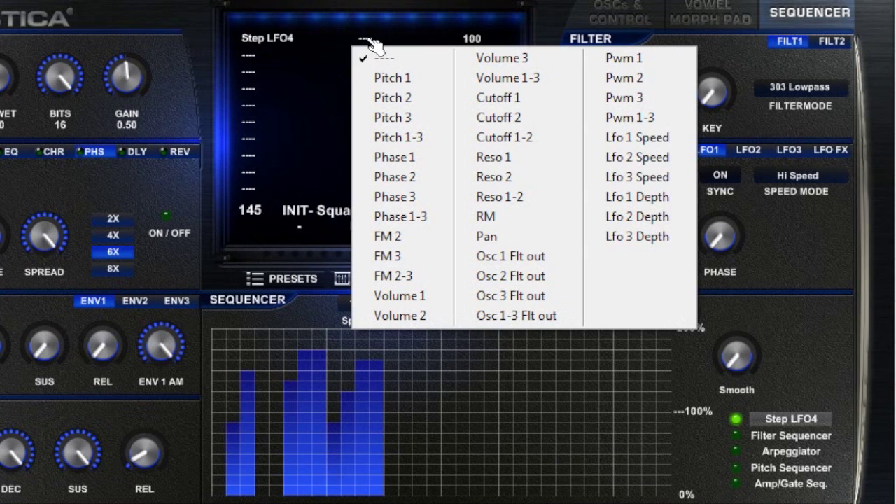
left_click(553, 106)
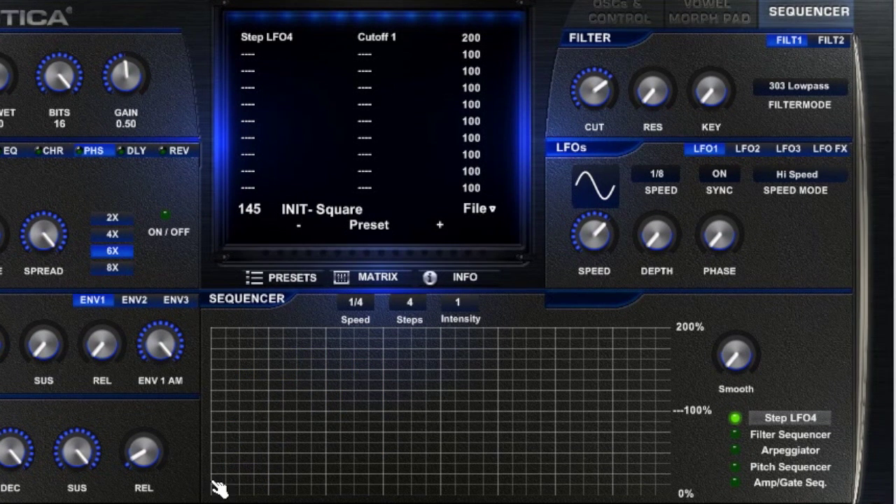
Step: Draw descending step bars across the Step LFO4 grid and bring the synth window back into view
left_click_drag(221, 495, 228, 259)
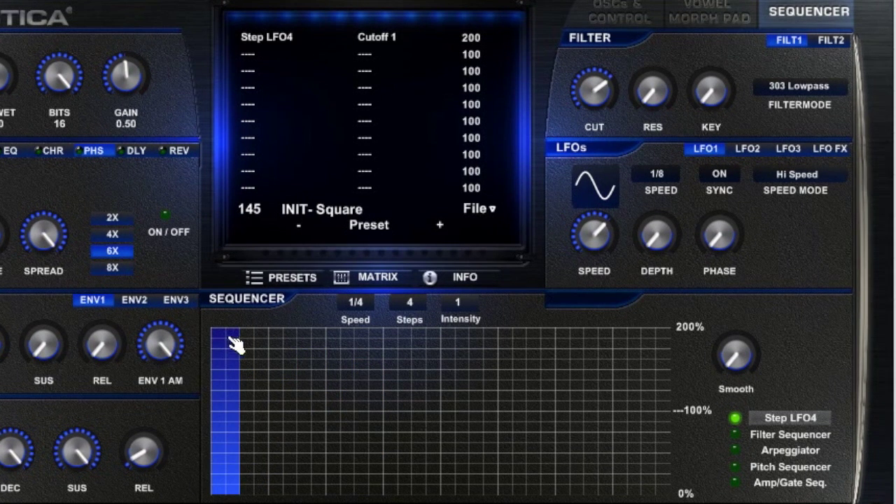
left_click_drag(251, 494, 254, 274)
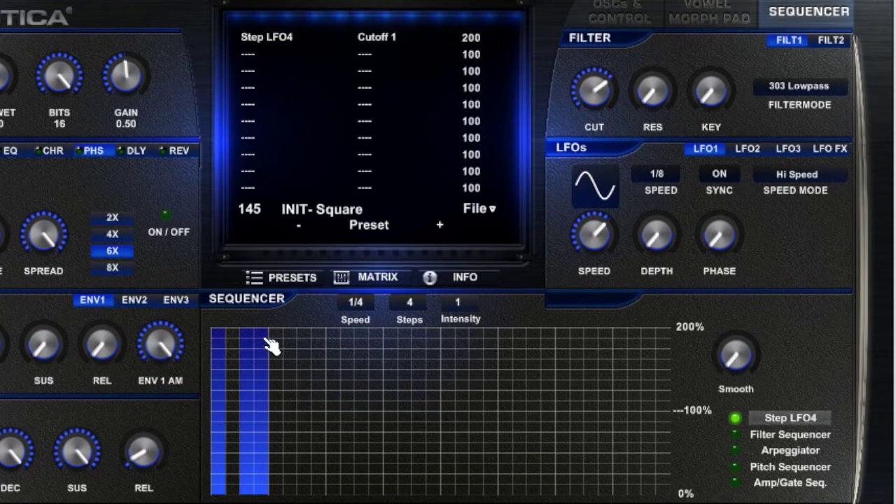
mouse_move(272, 345)
left_mouse_down()
mouse_move(261, 500)
mouse_move(286, 430)
mouse_move(286, 326)
left_mouse_up()
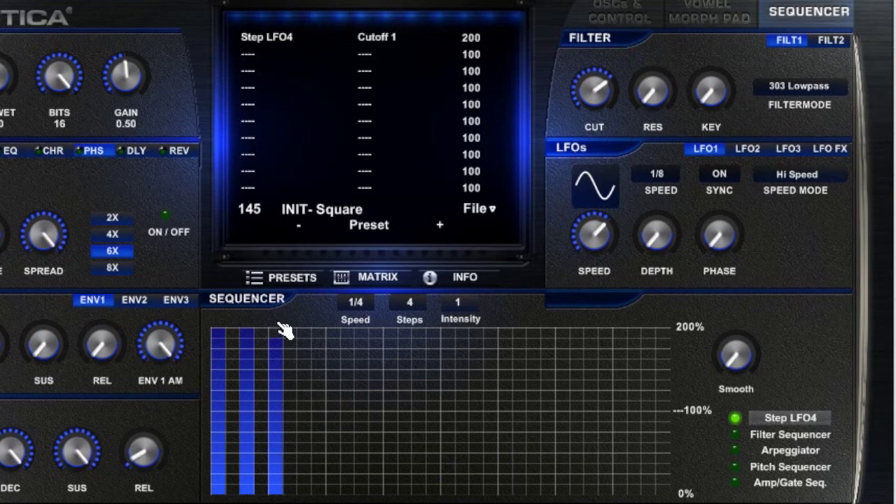
left_click_drag(311, 488, 315, 310)
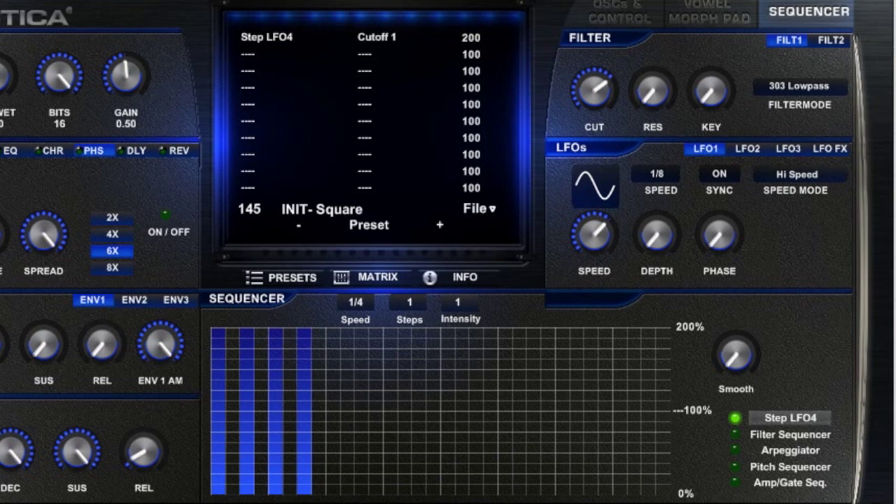
mouse_move(276, 364)
left_mouse_down()
mouse_move(305, 356)
mouse_move(308, 429)
left_mouse_up()
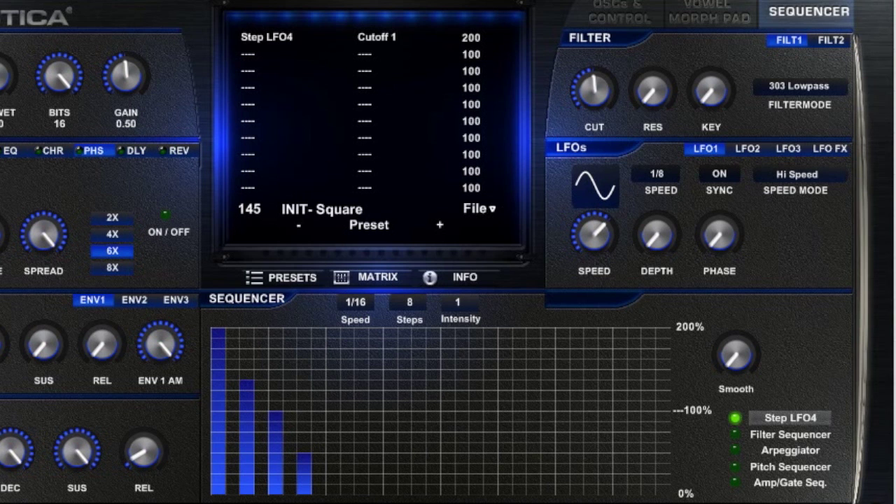
mouse_move(308, 470)
left_mouse_down()
mouse_move(310, 480)
mouse_move(321, 477)
left_mouse_up()
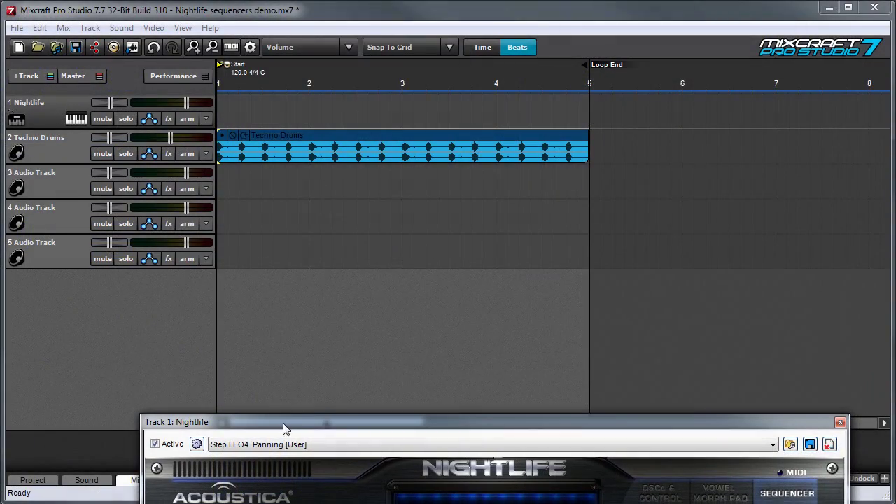
left_click_drag(287, 415, 298, 54)
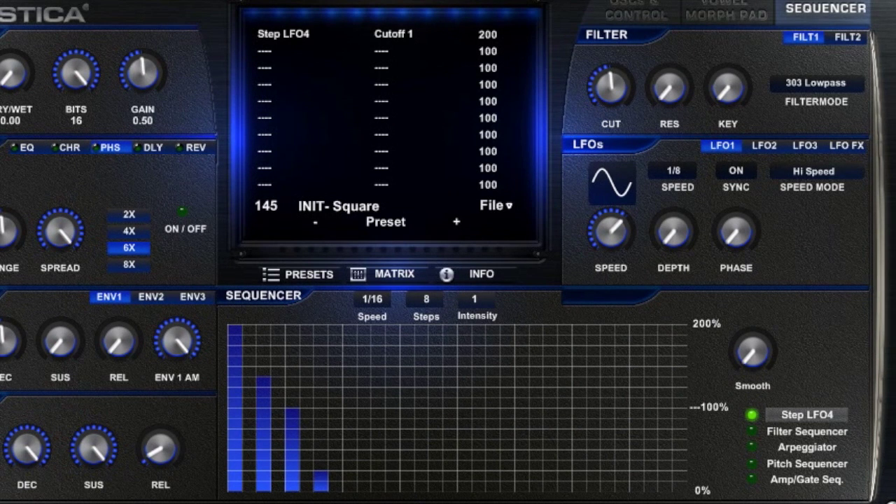
Step: Extend Step LFO4 to 16 steps and add bars at steps 10 through 16
left_click_drag(430, 302, 430, 291)
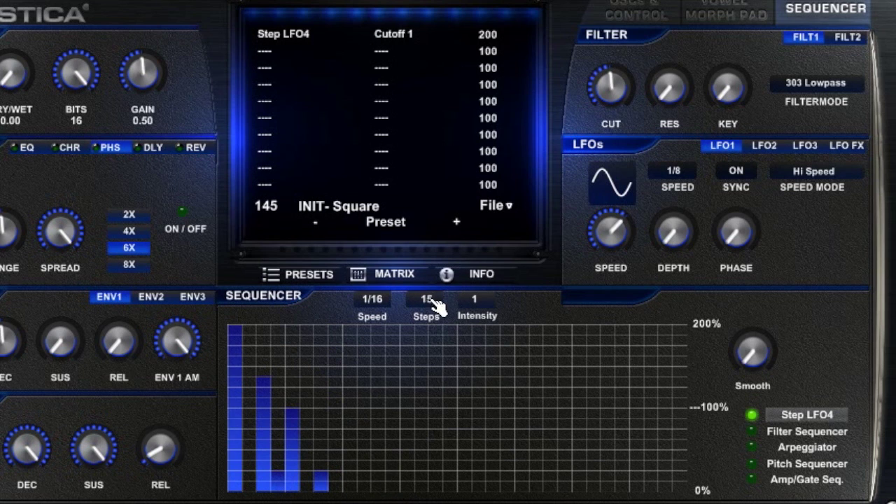
left_click(367, 429)
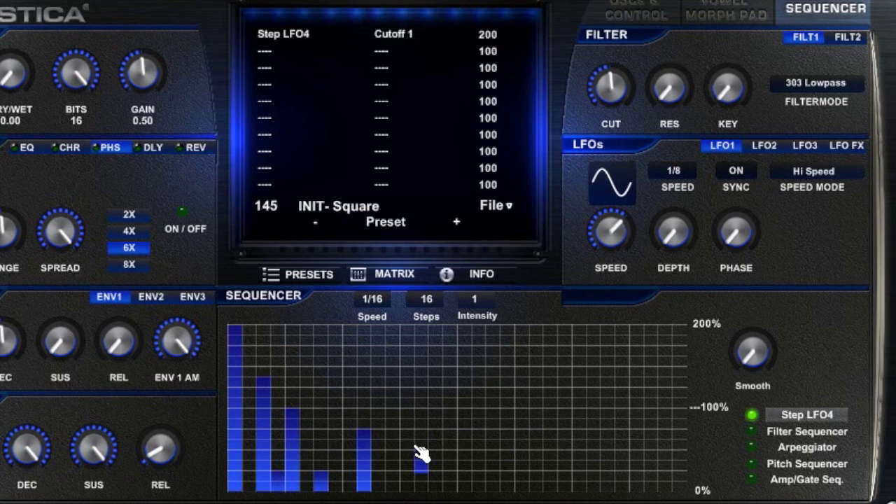
mouse_move(420, 418)
left_mouse_down()
mouse_move(443, 402)
mouse_move(397, 376)
left_mouse_up()
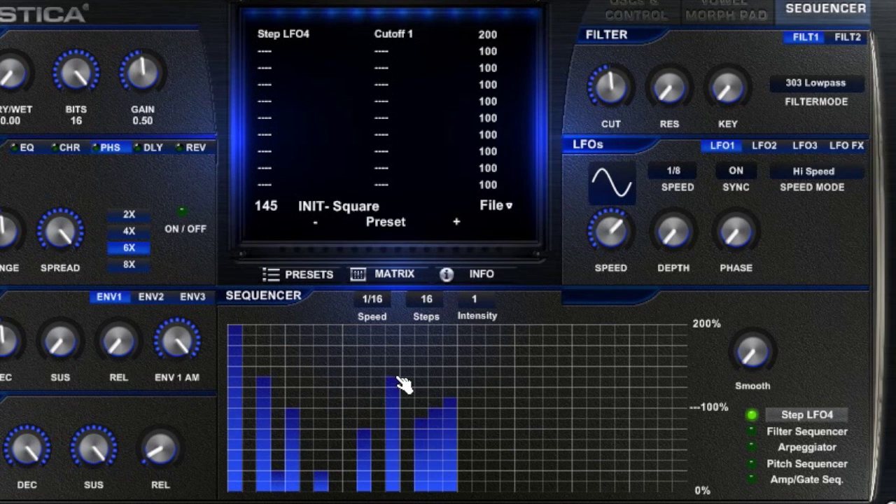
left_click(408, 420)
mouse_move(378, 427)
left_mouse_down()
mouse_move(380, 417)
mouse_move(355, 434)
mouse_move(356, 422)
mouse_move(390, 396)
mouse_move(400, 358)
left_mouse_up()
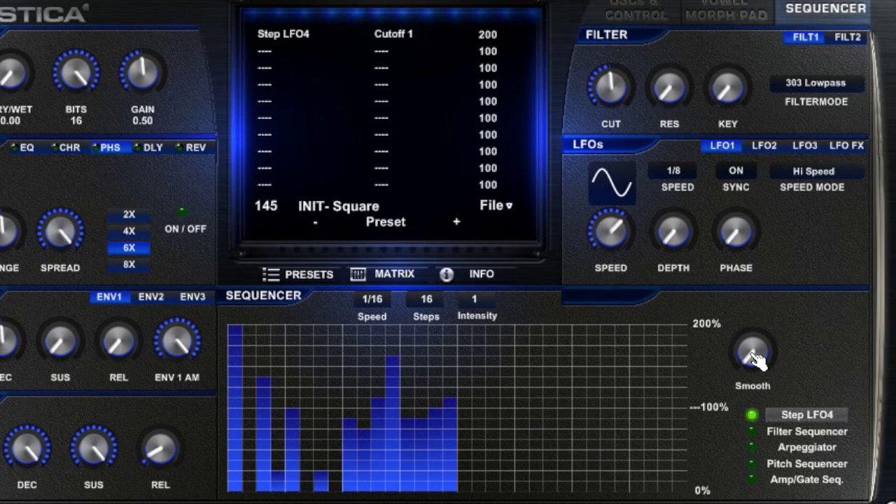
Step: Raise Smooth, redraw the steps as a smooth wave, and set speed to 1/32
left_click_drag(752, 350, 753, 323)
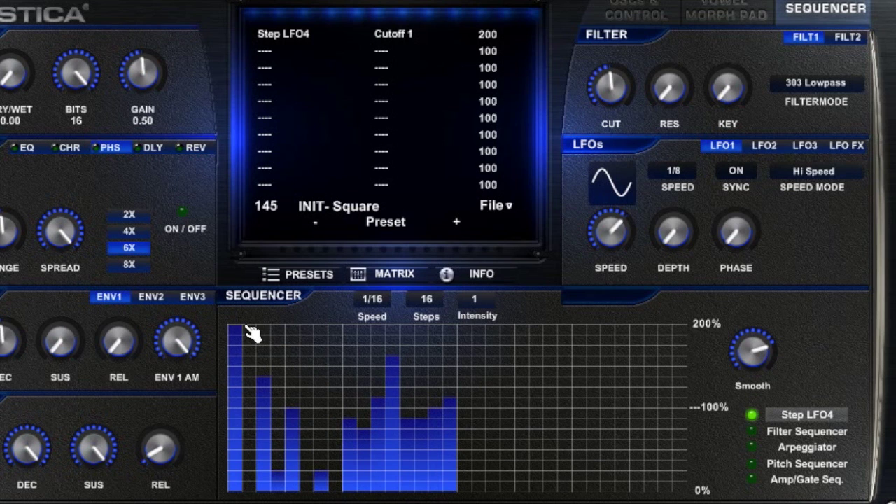
mouse_move(254, 332)
left_mouse_down()
mouse_move(266, 389)
mouse_move(401, 345)
mouse_move(417, 359)
mouse_move(464, 458)
left_mouse_up()
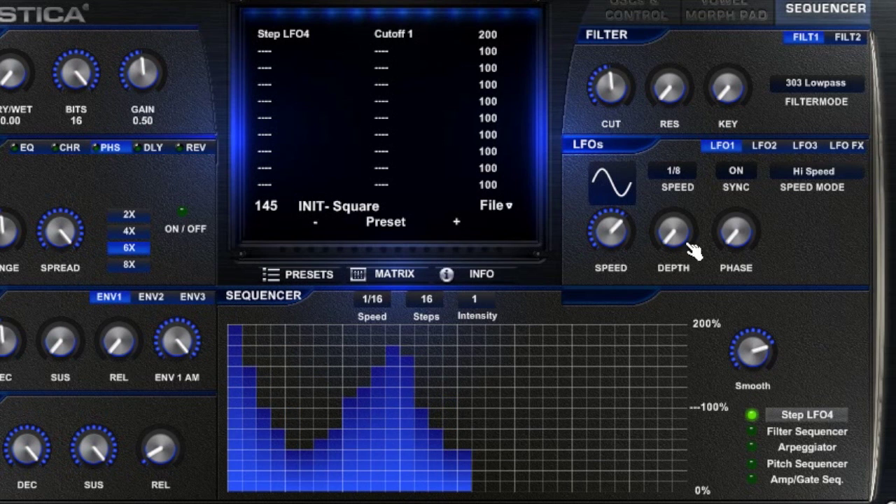
left_click_drag(372, 298, 371, 308)
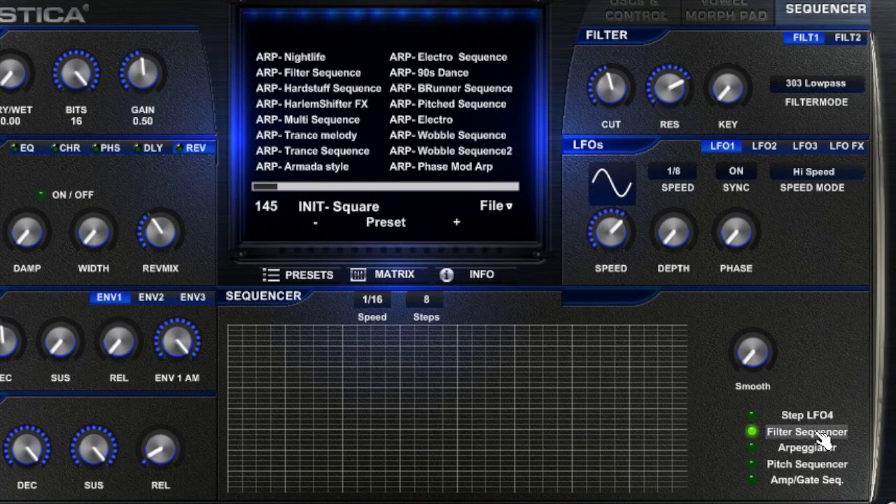
Step: Confirm Cutoff 1 as the matrix destination and draw a filter sequencer step pattern
left_click(380, 282)
left_click(270, 36)
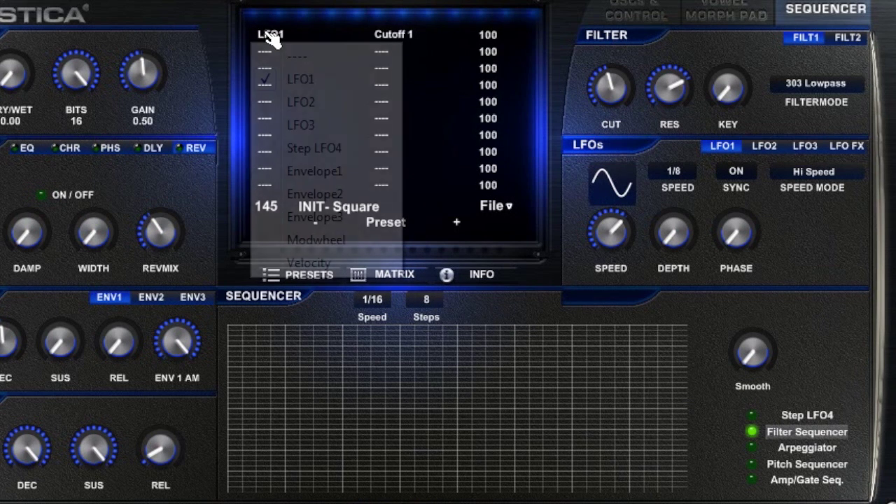
left_click(417, 37)
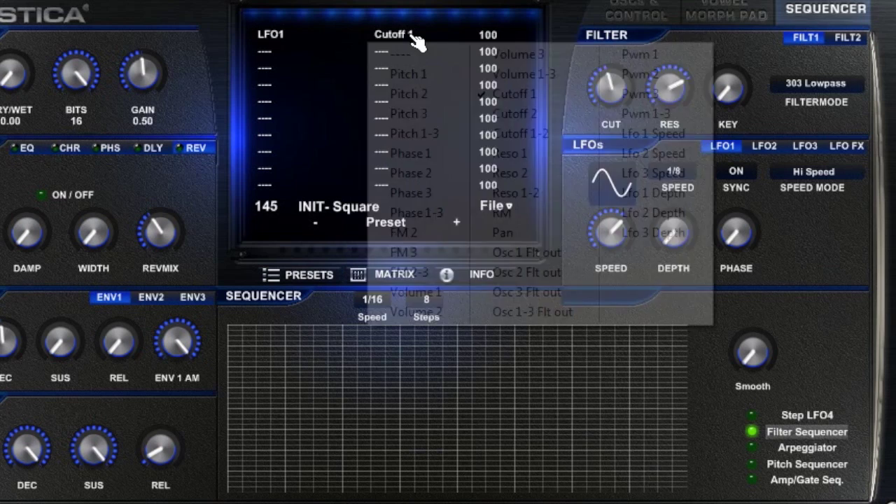
left_click(488, 14)
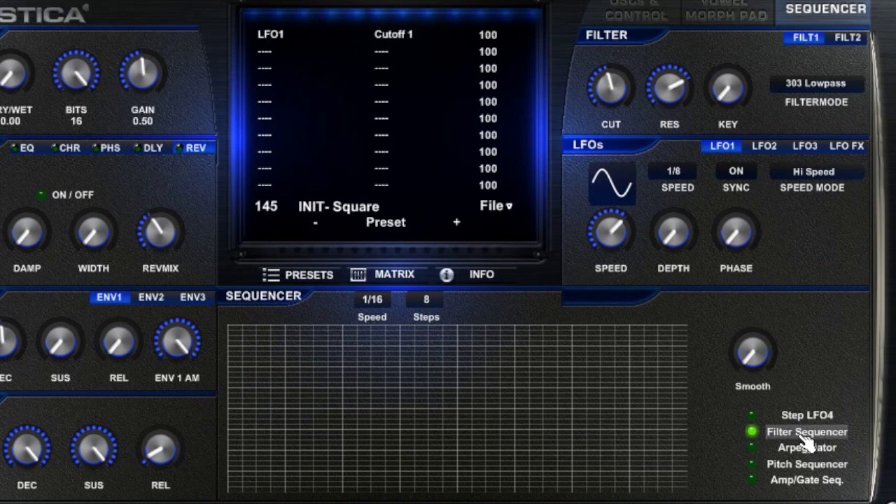
mouse_move(240, 411)
left_mouse_down()
mouse_move(270, 374)
mouse_move(314, 391)
mouse_move(362, 372)
mouse_move(396, 372)
mouse_move(399, 359)
left_mouse_up()
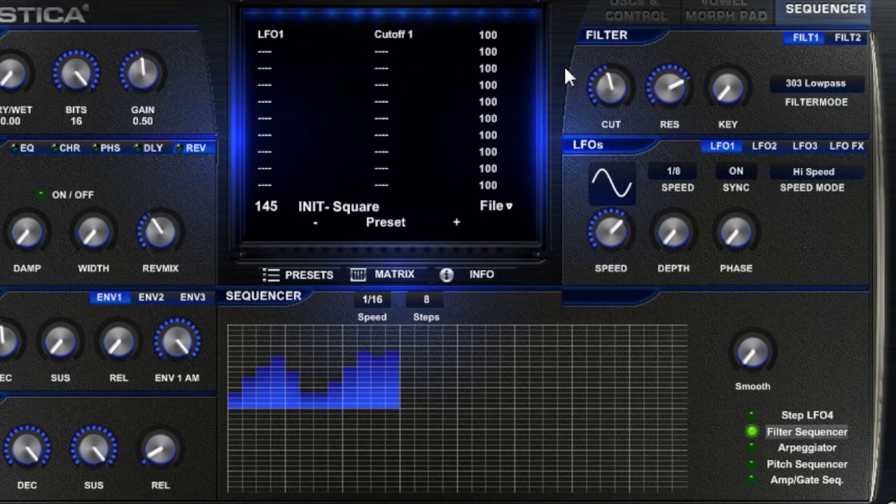
Step: On Step LFO4, set the matrix source to Step LFO4, keeping Cutoff 1 as destination
left_click(803, 418)
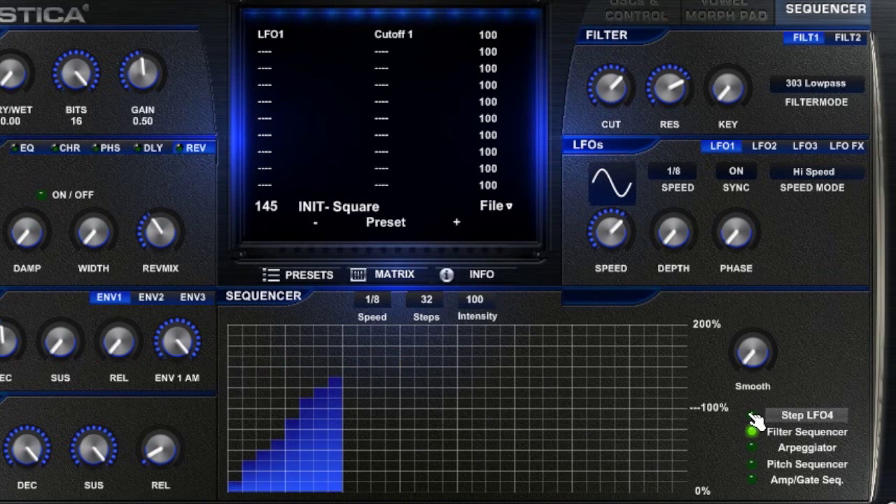
left_click(282, 33)
left_click(353, 149)
left_click(396, 35)
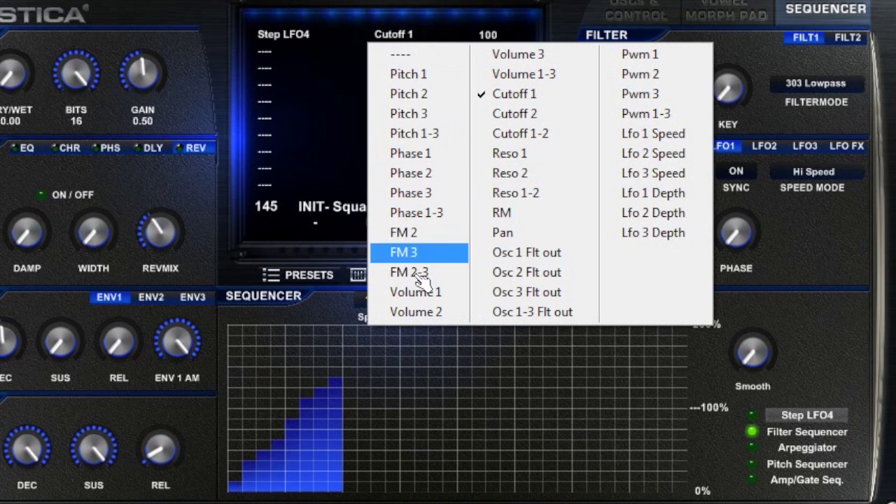
left_click(821, 350)
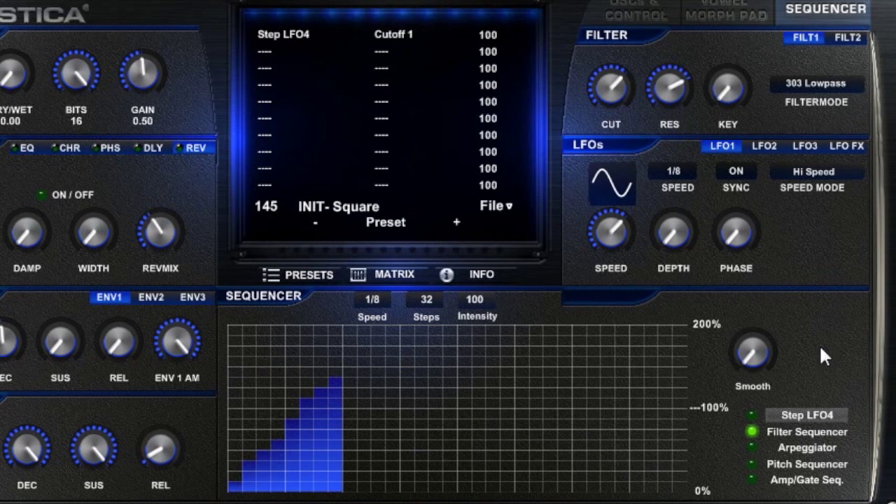
Step: On the Filter Sequencer, increase smoothing and pull two steps below zero
left_click(815, 432)
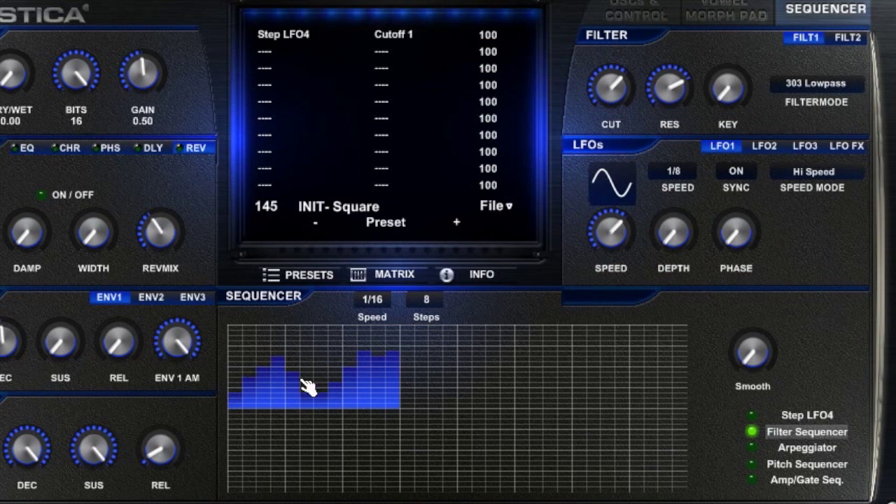
left_click_drag(756, 359, 756, 326)
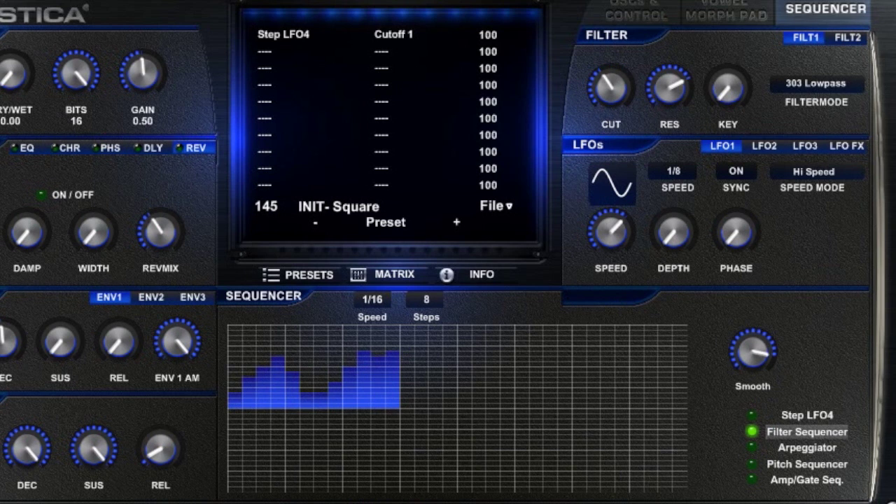
mouse_move(325, 420)
left_mouse_down()
mouse_move(320, 443)
mouse_move(309, 415)
mouse_move(316, 469)
left_mouse_up()
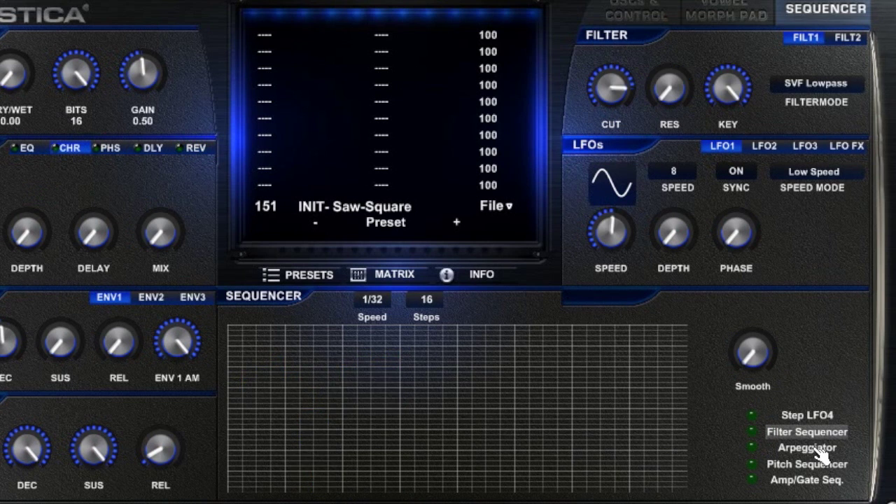
left_click(815, 450)
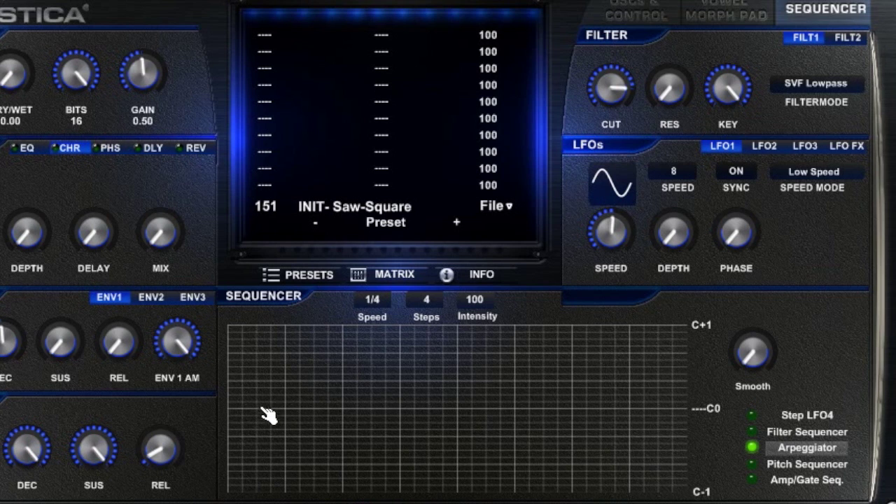
Step: Draw a rising three-note arpeggio pattern and drop the first step to C-1
mouse_move(255, 413)
left_mouse_down()
mouse_move(250, 384)
mouse_move(269, 395)
mouse_move(286, 343)
left_mouse_up()
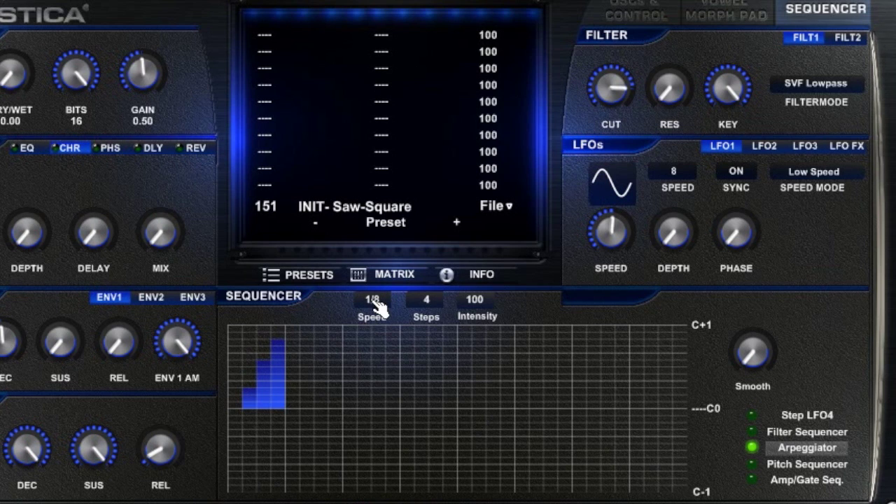
mouse_move(234, 411)
left_mouse_down()
mouse_move(238, 381)
mouse_move(236, 499)
left_mouse_up()
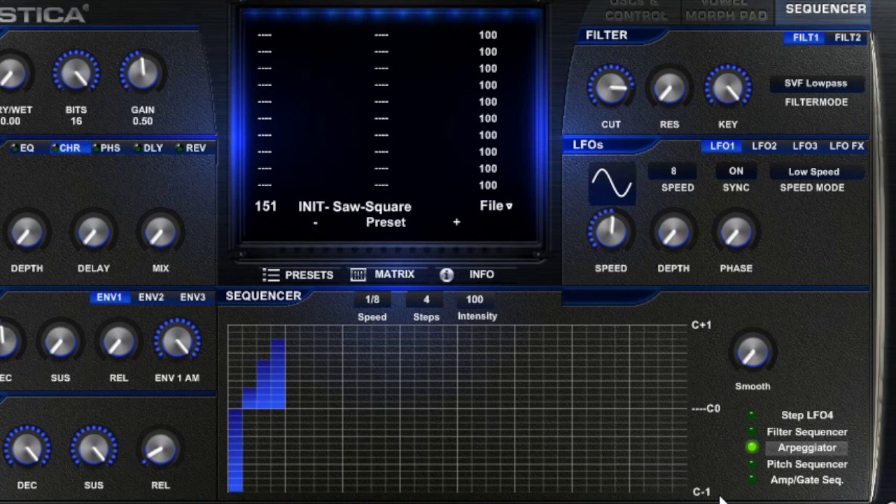
Step: Redraw the arpeggio note pattern, then flatten the Pitch Sequencer's four steps to near zero
left_click(777, 465)
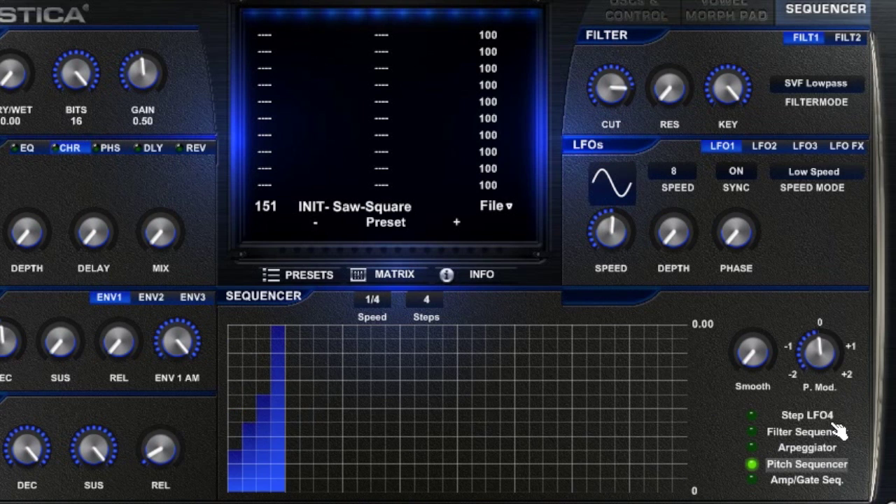
left_click(802, 446)
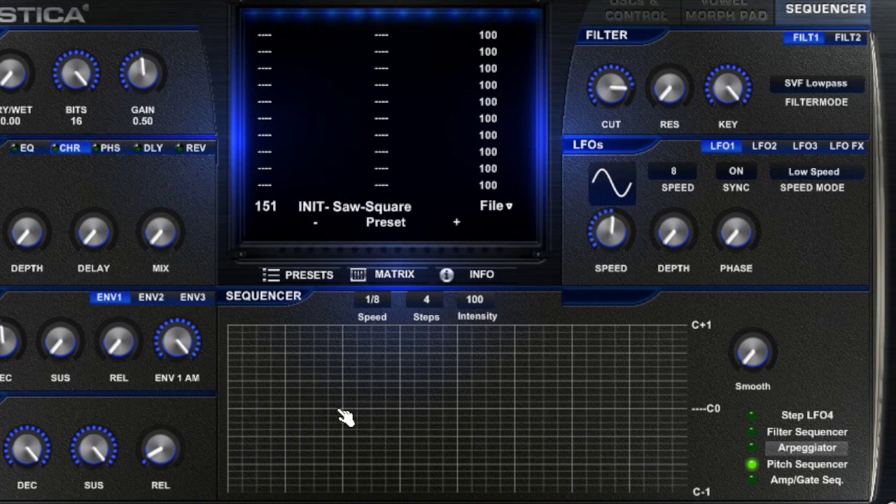
mouse_move(236, 422)
left_mouse_down()
mouse_move(276, 452)
mouse_move(369, 359)
left_mouse_up()
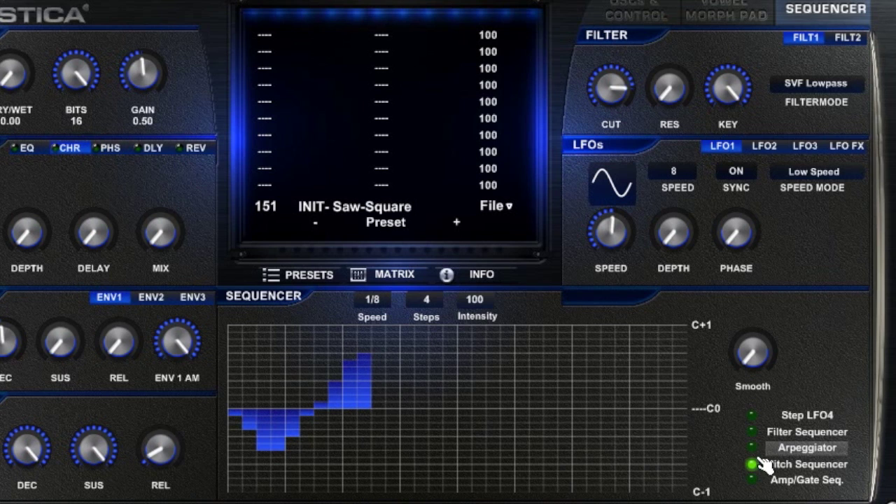
left_click(798, 466)
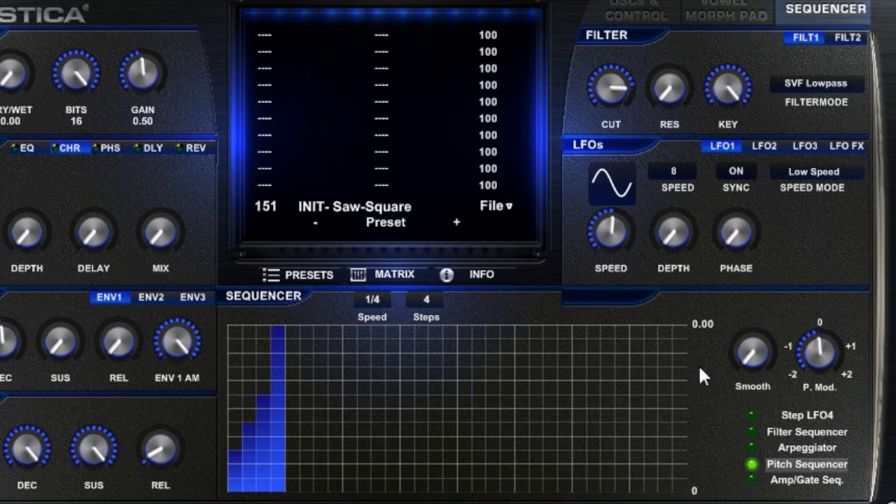
mouse_move(231, 496)
left_mouse_down()
mouse_move(261, 498)
mouse_move(233, 492)
mouse_move(288, 445)
left_mouse_up()
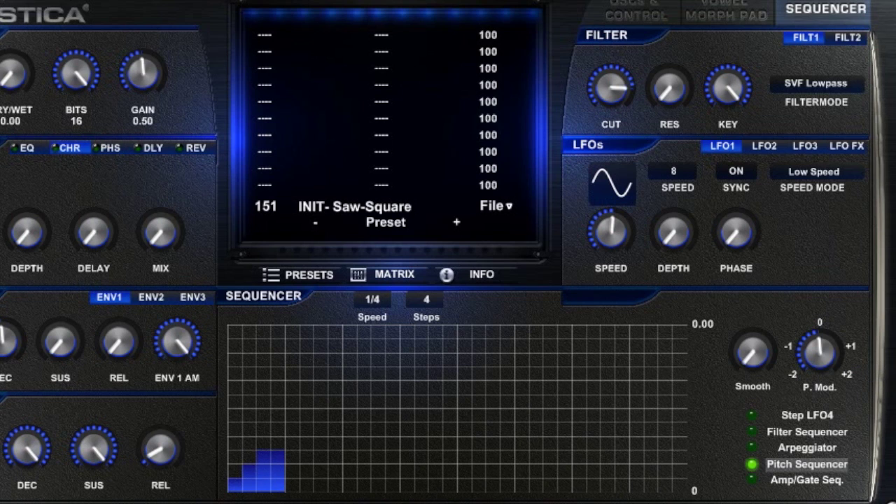
Step: Set the P. Mod. range to 12 and raise two pitch steps to the top
left_click_drag(819, 349, 728, 462)
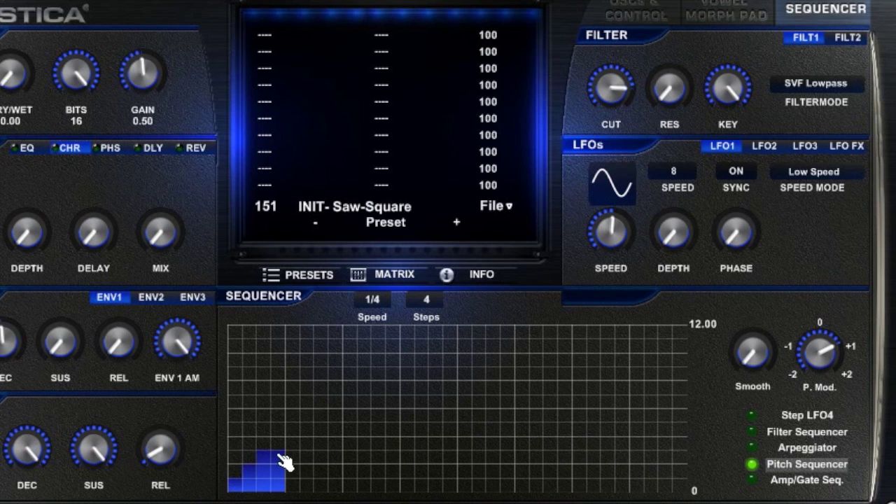
mouse_move(283, 460)
left_mouse_down()
mouse_move(287, 316)
mouse_move(282, 329)
mouse_move(280, 319)
mouse_move(295, 334)
mouse_move(296, 455)
mouse_move(273, 489)
mouse_move(266, 472)
mouse_move(265, 499)
mouse_move(252, 474)
mouse_move(250, 499)
mouse_move(237, 488)
mouse_move(249, 304)
left_mouse_up()
left_click(264, 494)
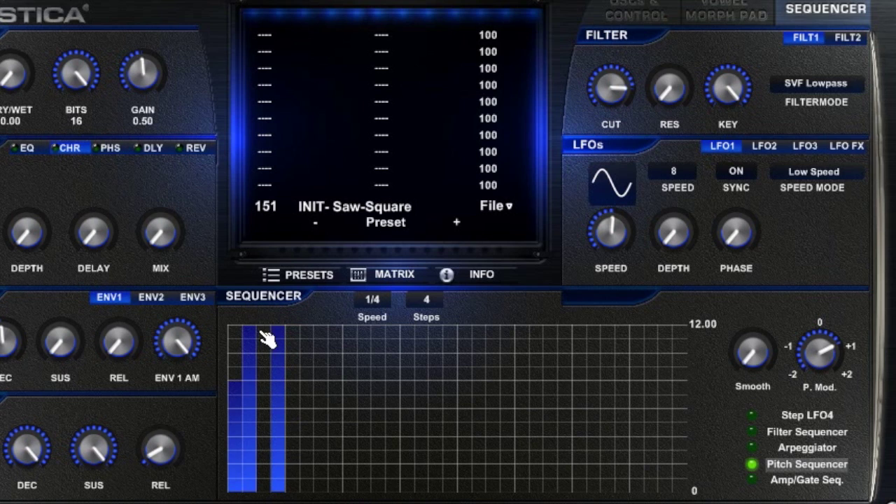
Step: Widen the pitch range to 24, lower steps two and four, then make the range negative
left_click_drag(819, 351, 819, 318)
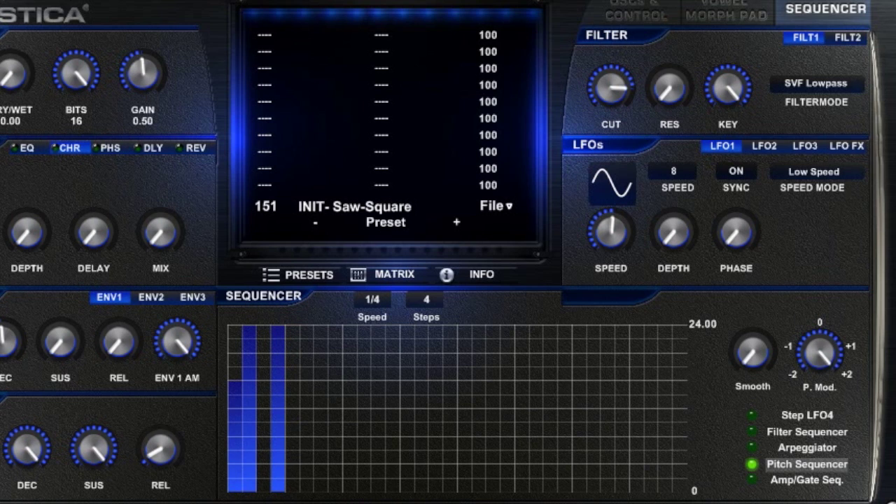
left_click(280, 402)
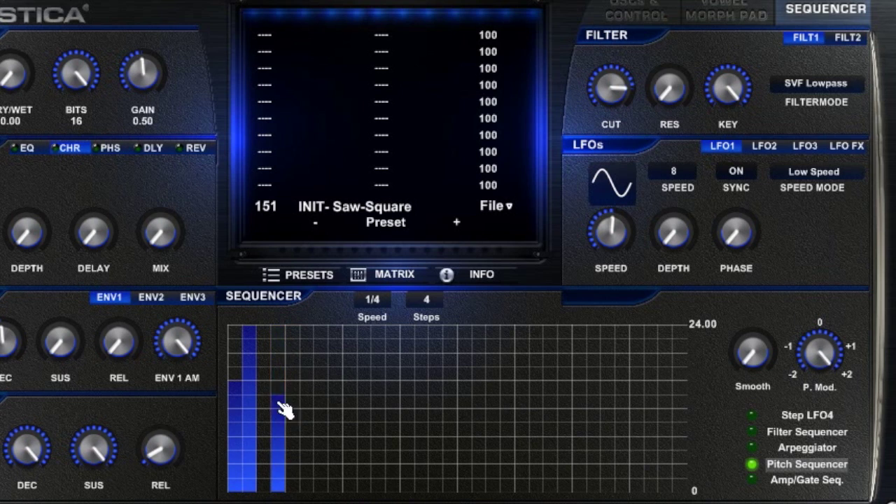
mouse_move(242, 374)
left_mouse_down()
mouse_move(253, 376)
mouse_move(254, 412)
left_mouse_up()
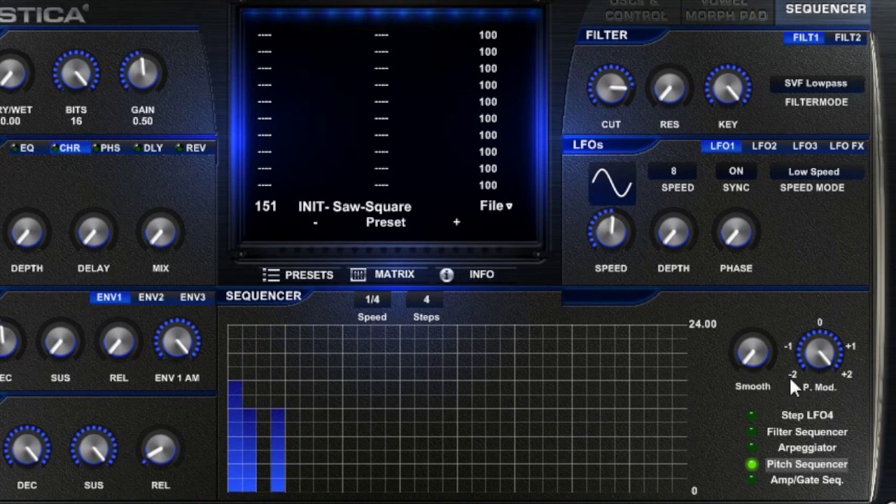
left_click_drag(819, 352, 819, 391)
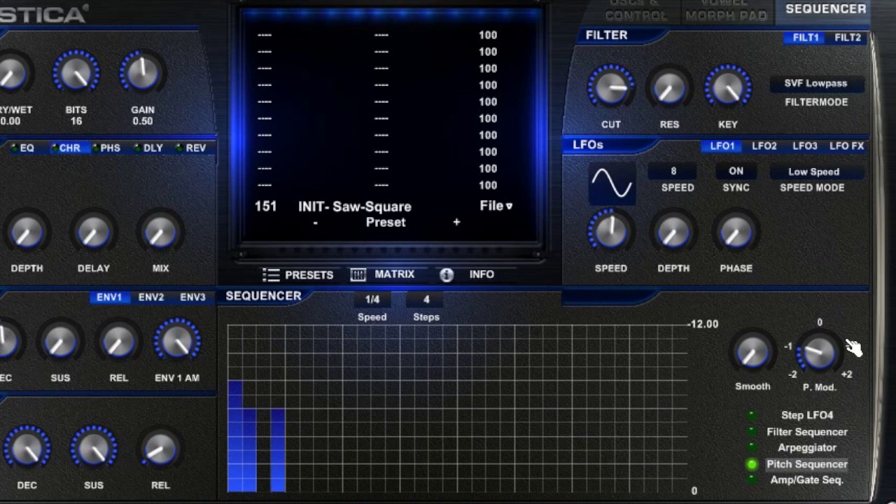
left_click_drag(818, 348, 817, 360)
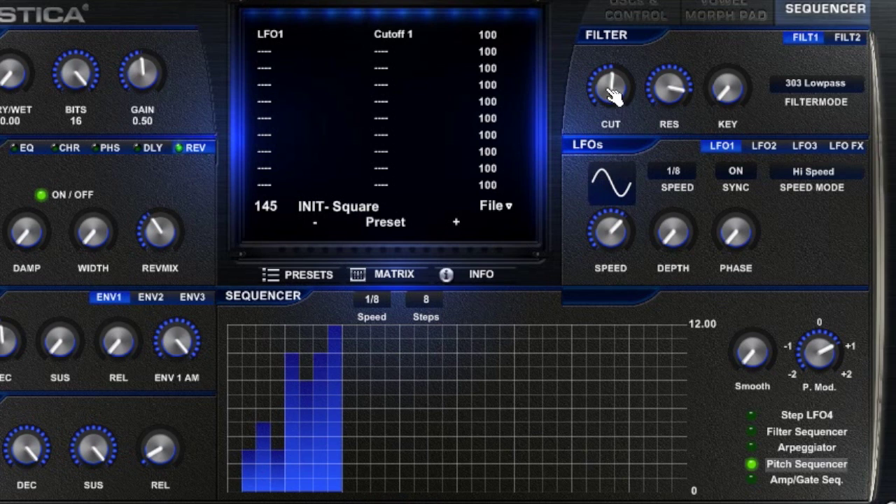
Step: Turn the CUT knob down slightly to lower the filter cutoff
mouse_move(613, 97)
left_mouse_down()
mouse_move(613, 116)
mouse_move(613, 79)
mouse_move(613, 103)
left_mouse_up()
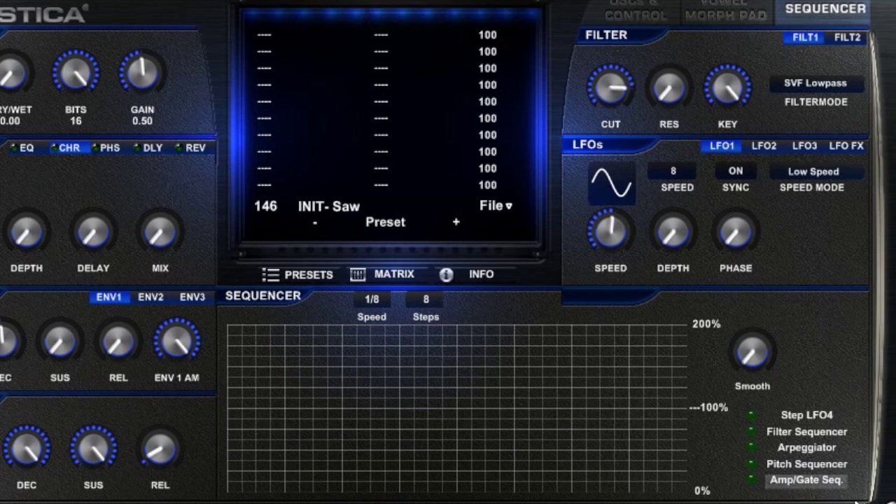
Step: Enable Amp/Gate Seq., draw four rising volume steps to full height, and set speed to 1/16
left_click(751, 480)
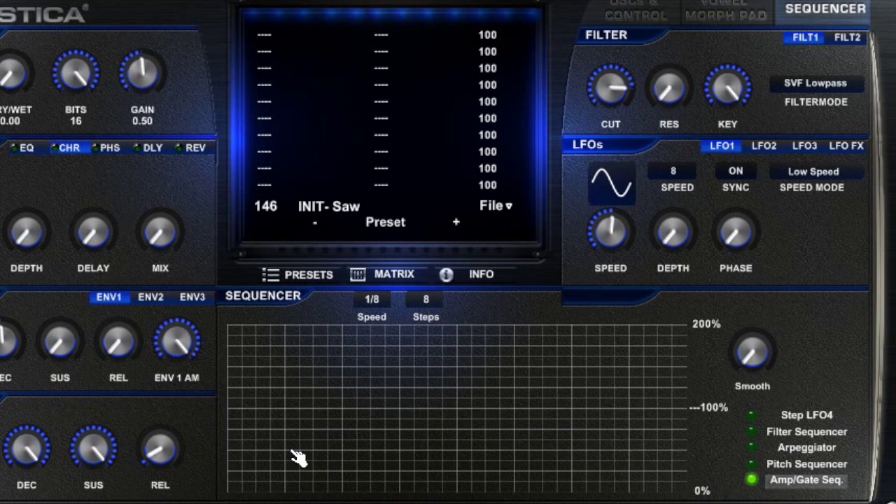
left_click_drag(231, 488, 281, 358)
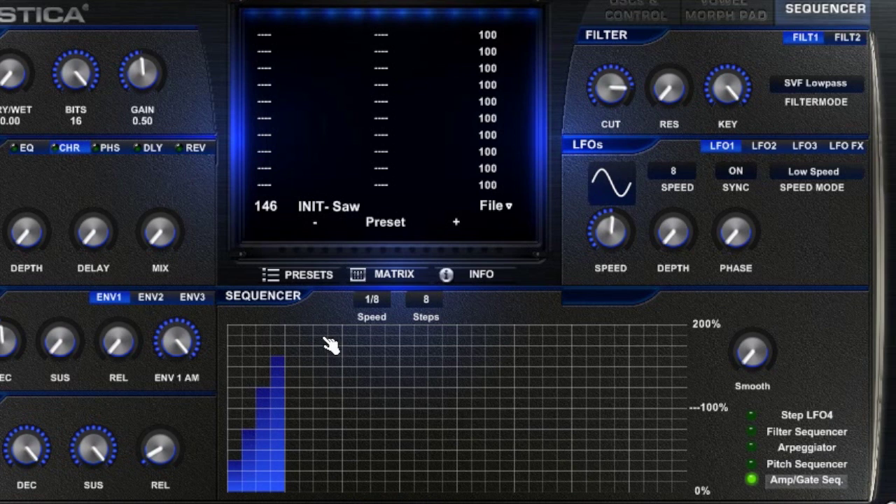
mouse_move(267, 409)
left_mouse_down()
mouse_move(246, 434)
mouse_move(276, 400)
mouse_move(266, 462)
mouse_move(263, 353)
mouse_move(276, 369)
mouse_move(276, 494)
mouse_move(272, 352)
left_mouse_up()
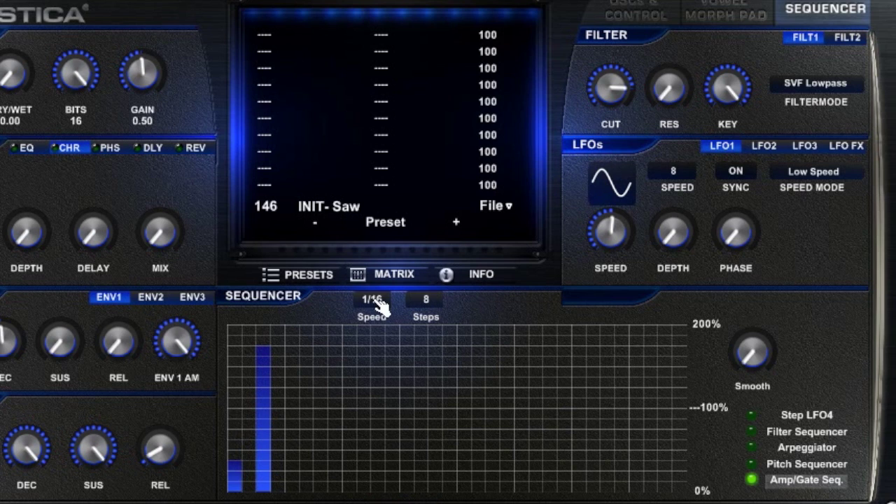
left_click_drag(624, 96, 623, 112)
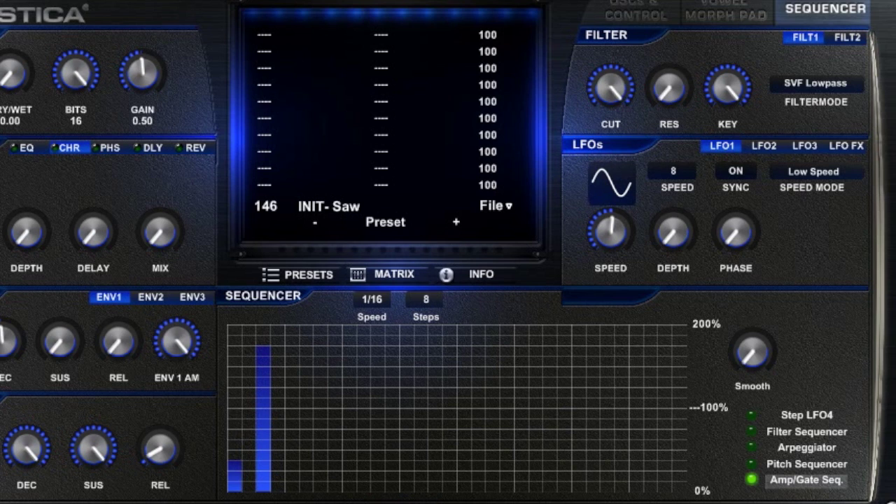
mouse_move(256, 476)
left_mouse_down()
mouse_move(256, 455)
mouse_move(282, 439)
mouse_move(294, 350)
mouse_move(280, 329)
mouse_move(294, 338)
mouse_move(294, 490)
left_mouse_up()
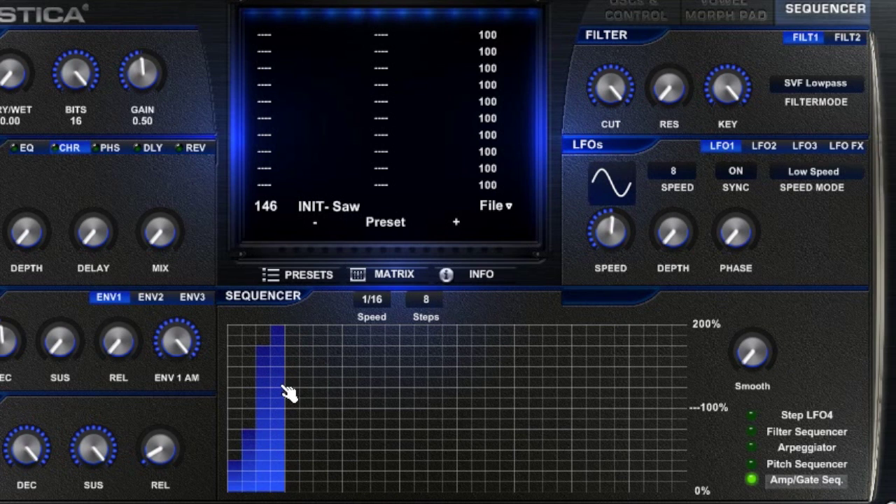
Step: Fill gate steps 5–8 with tall bars, raise Smooth, and drop alternate steps to near silence
left_click_drag(292, 356, 350, 327)
left_click_drag(768, 360, 768, 340)
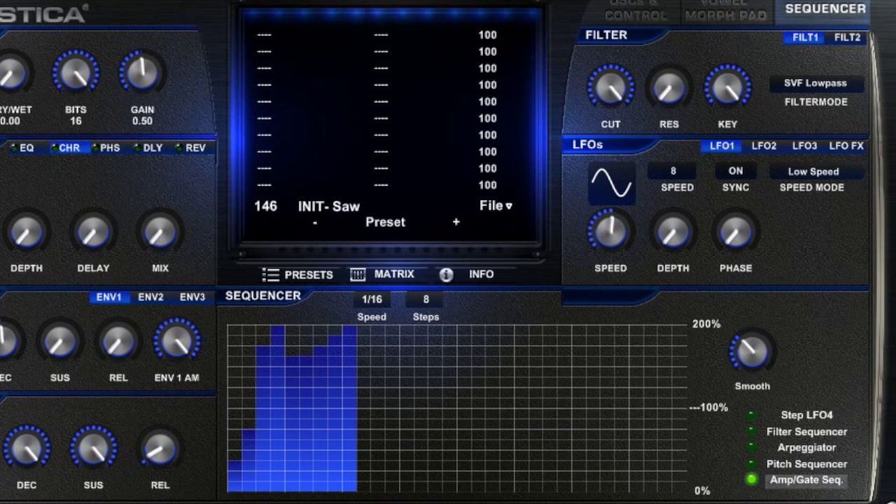
left_click_drag(320, 376, 320, 475)
left_click(293, 474)
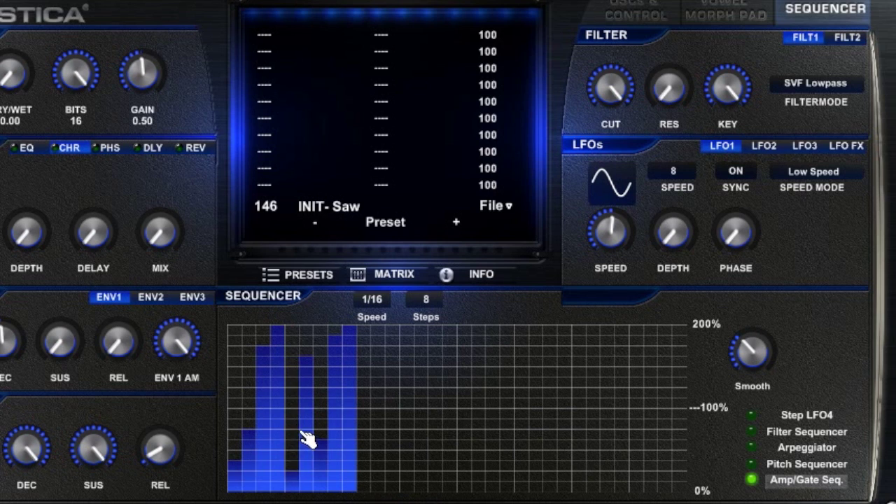
mouse_move(306, 439)
left_mouse_down()
mouse_move(300, 458)
mouse_move(262, 472)
mouse_move(279, 439)
mouse_move(288, 341)
left_mouse_up()
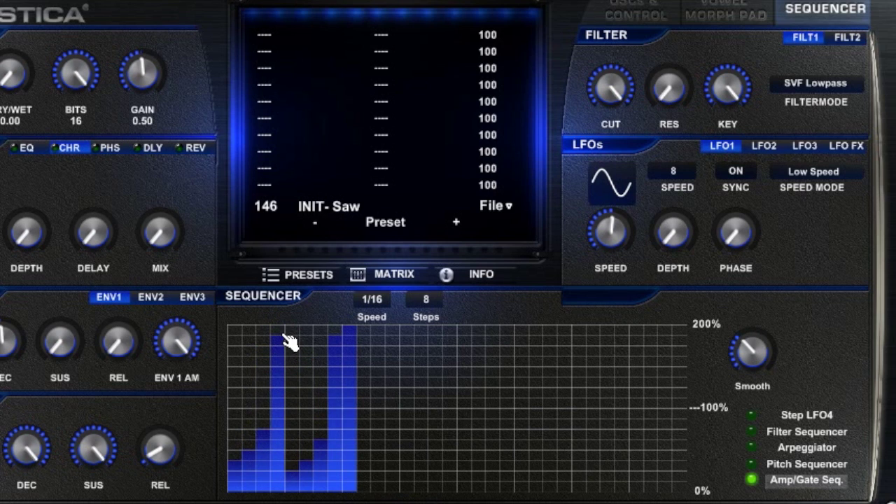